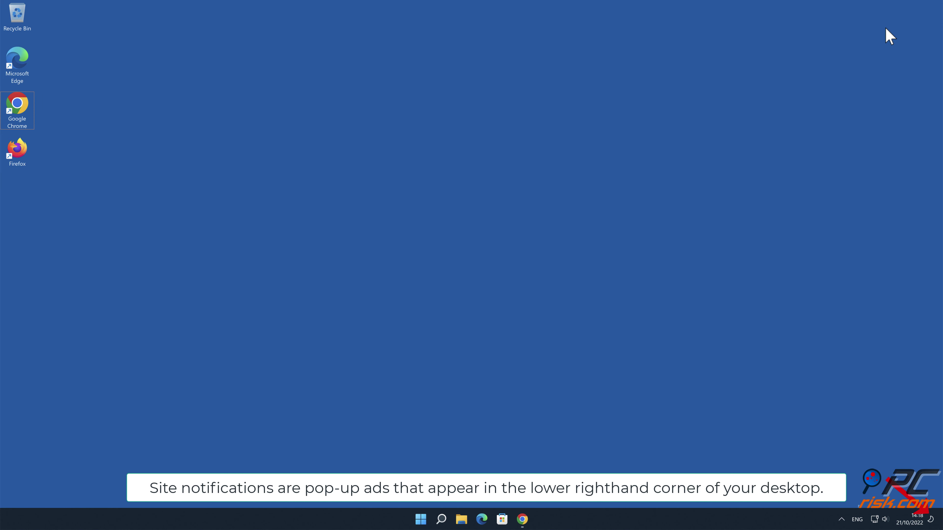
- Restore the Chrome window and allow requismucuta.com to show notifications
{"action": "left_click", "coordinate": [522, 519]}
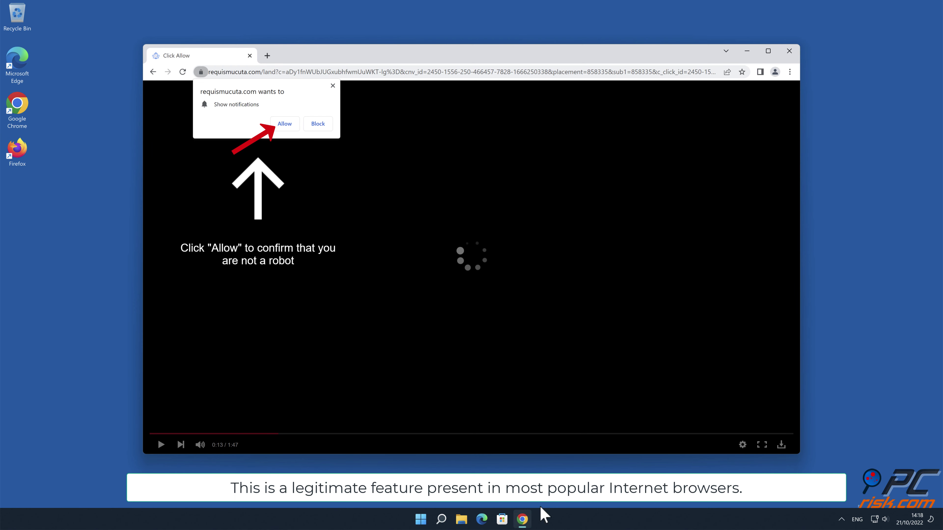
{"action": "left_click", "coordinate": [873, 147]}
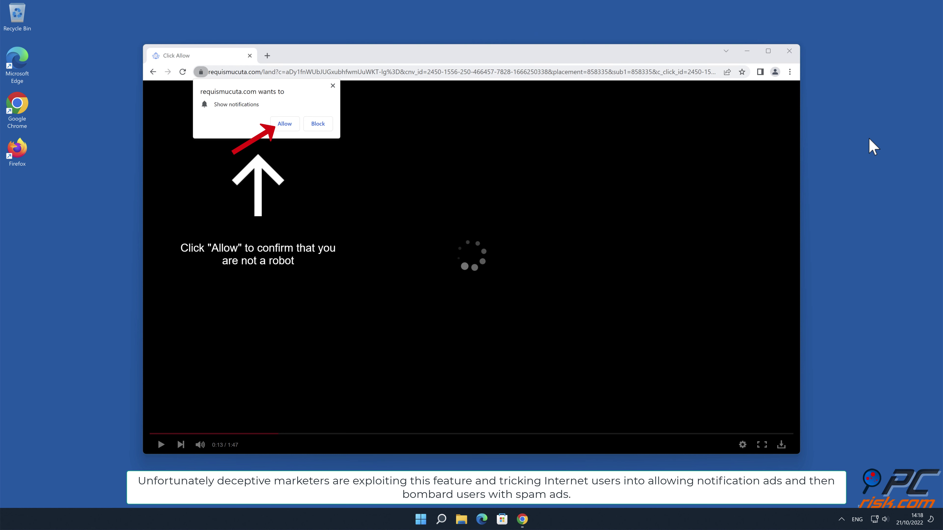
{"action": "left_click", "coordinate": [292, 127]}
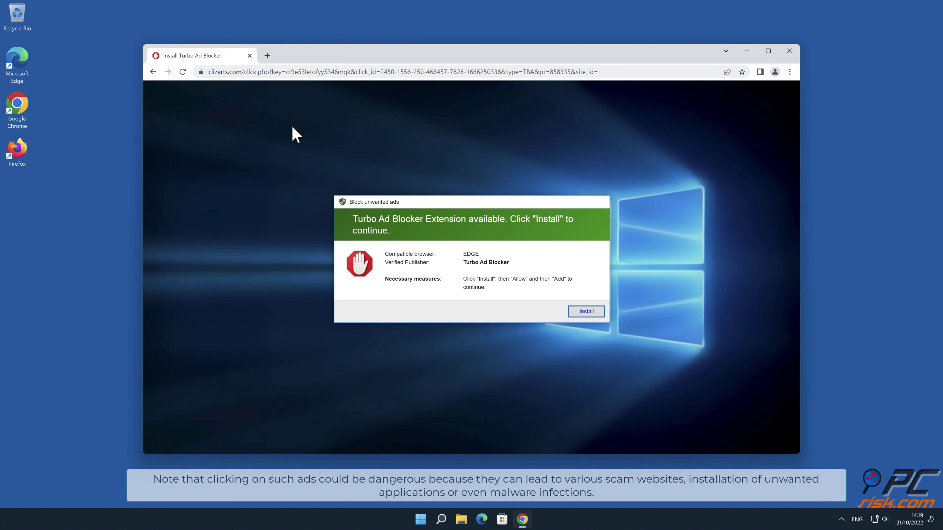
- Close the Chrome window showing the Turbo Ad Blocker page
{"action": "left_click", "coordinate": [789, 51]}
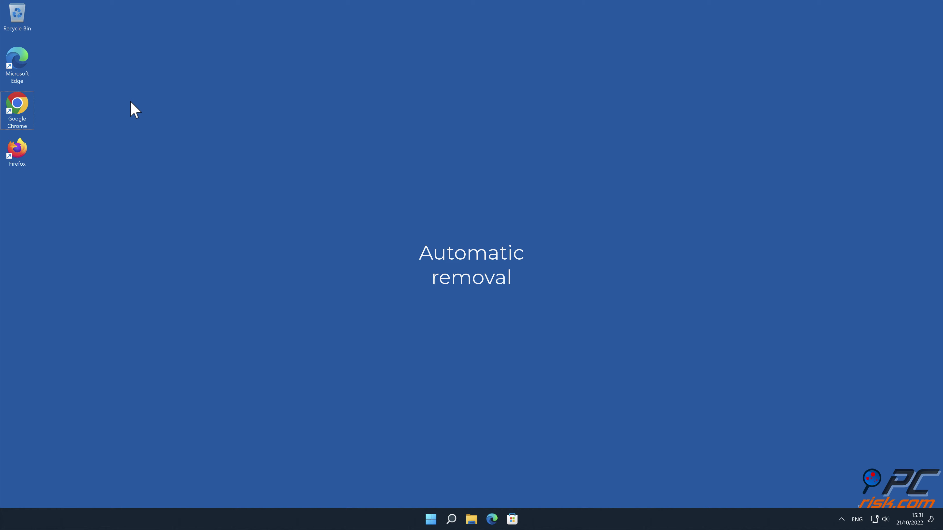
{"action": "double_click", "coordinate": [28, 105]}
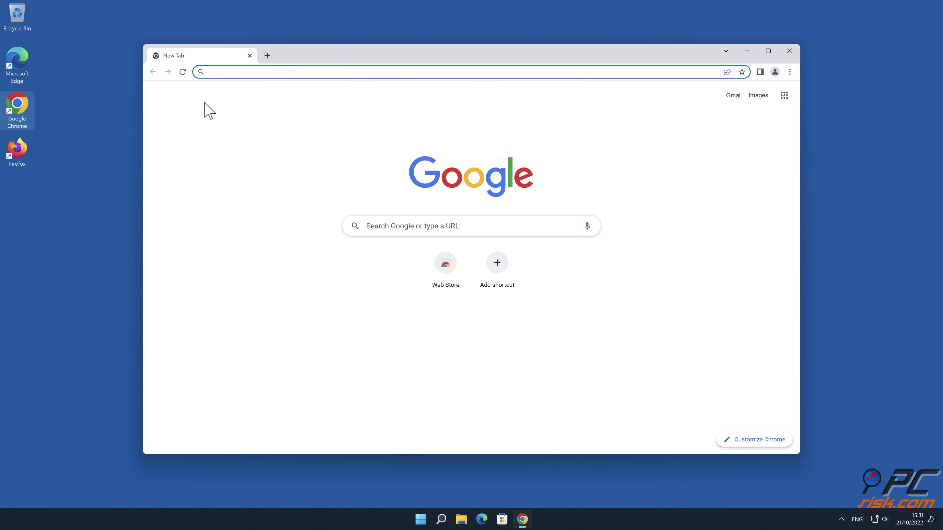
{"action": "type", "text": "www.c"}
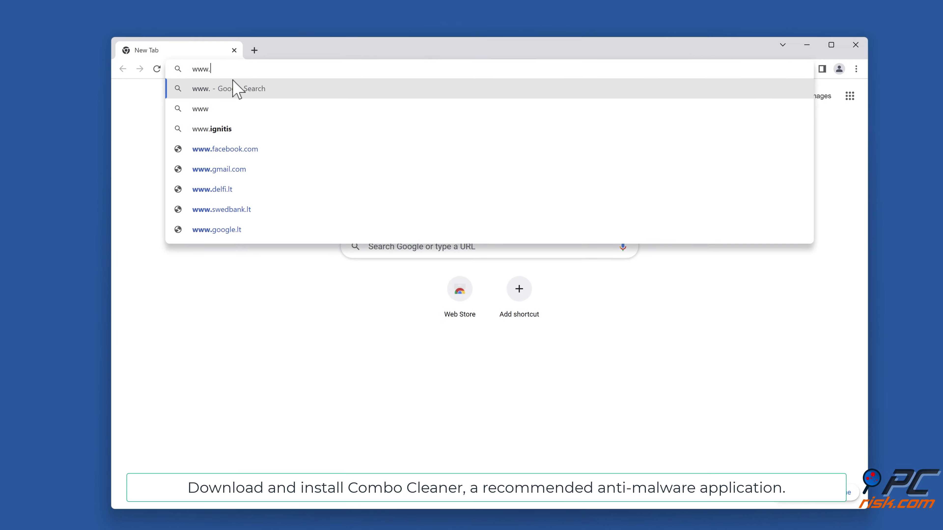
{"action": "type", "text": "omboclean"}
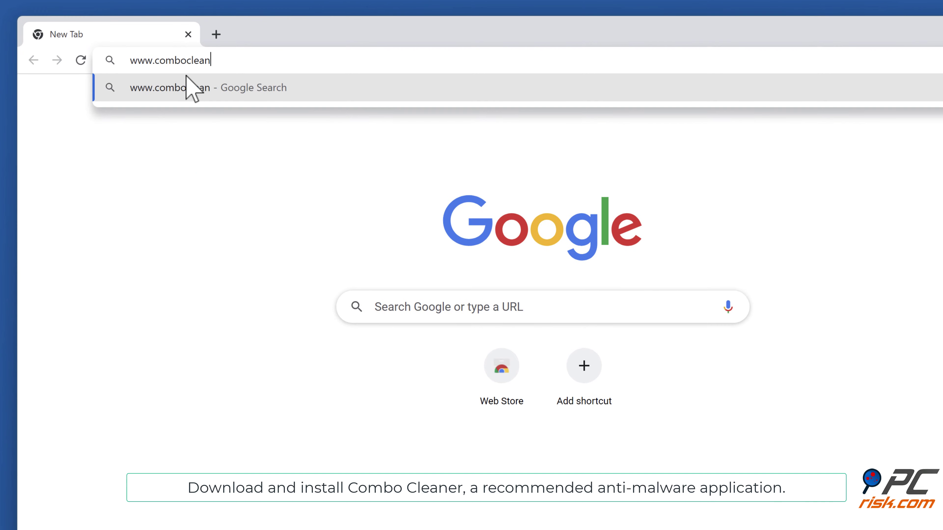
{"action": "type", "text": "er.co"}
{"action": "key", "text": "Return"}
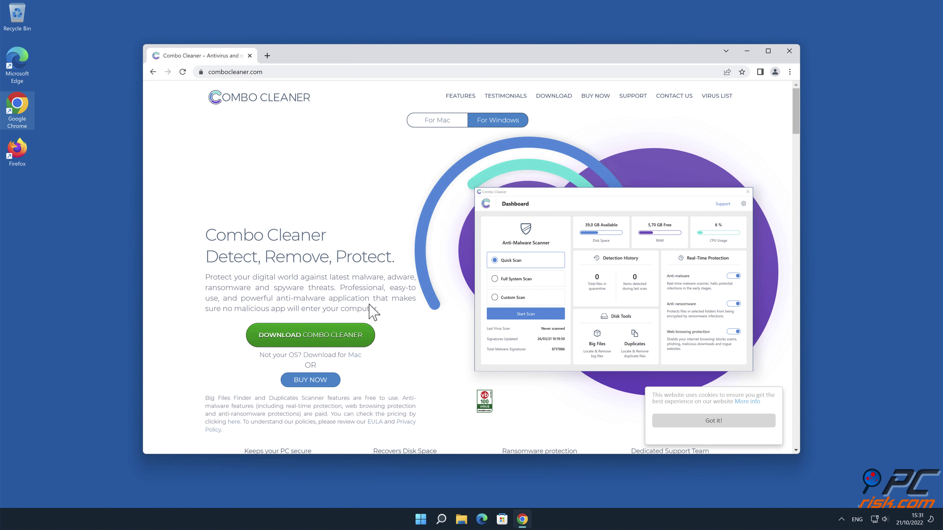
{"action": "left_click", "coordinate": [361, 340]}
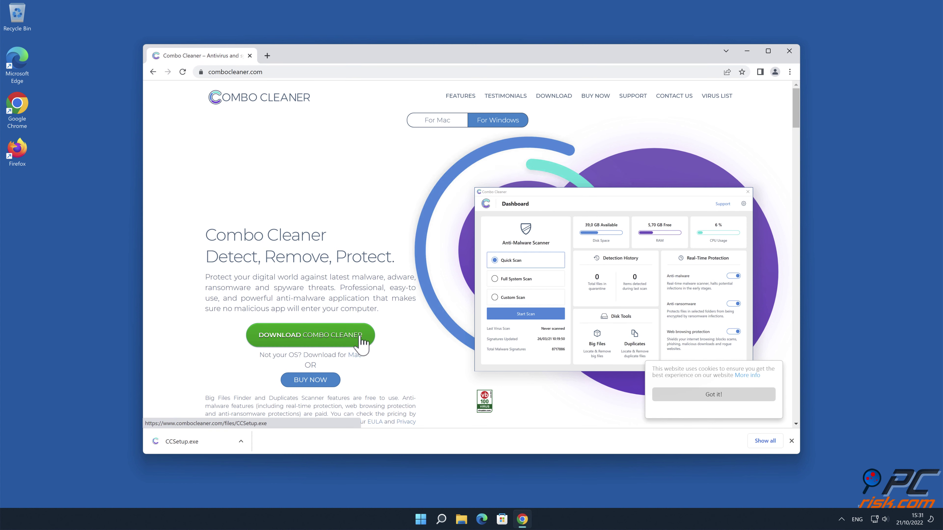
{"action": "left_click", "coordinate": [210, 442]}
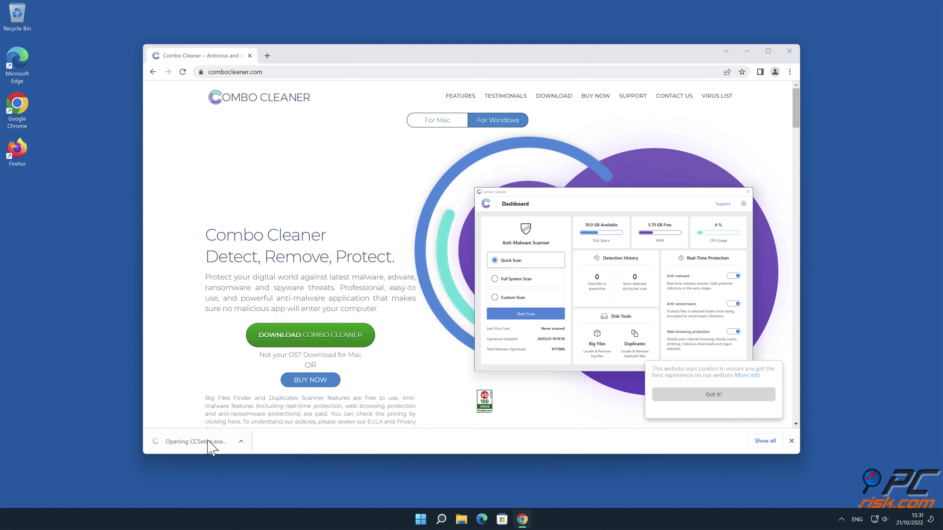
- Approve and complete the Combo Cleaner InstallShield setup, then close Chrome
{"action": "left_click", "coordinate": [431, 337]}
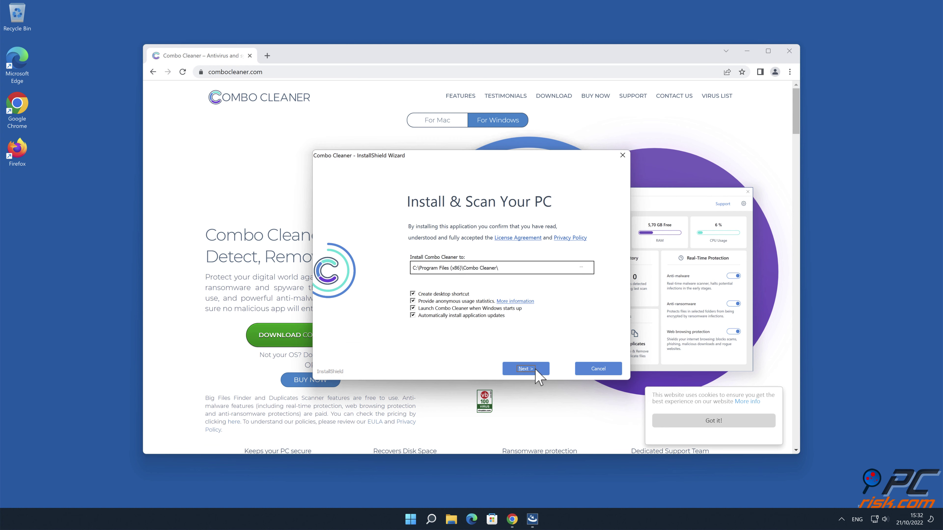
{"action": "left_click", "coordinate": [536, 369]}
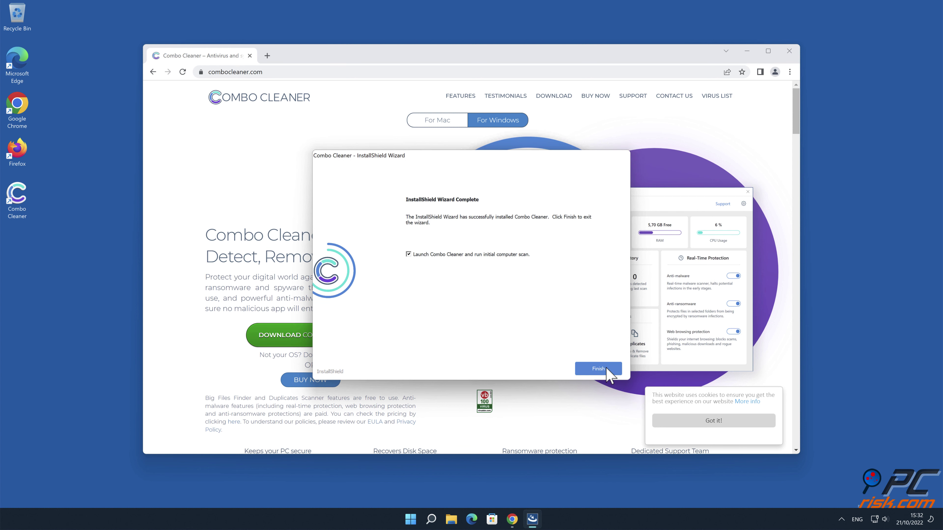
{"action": "left_click", "coordinate": [606, 369]}
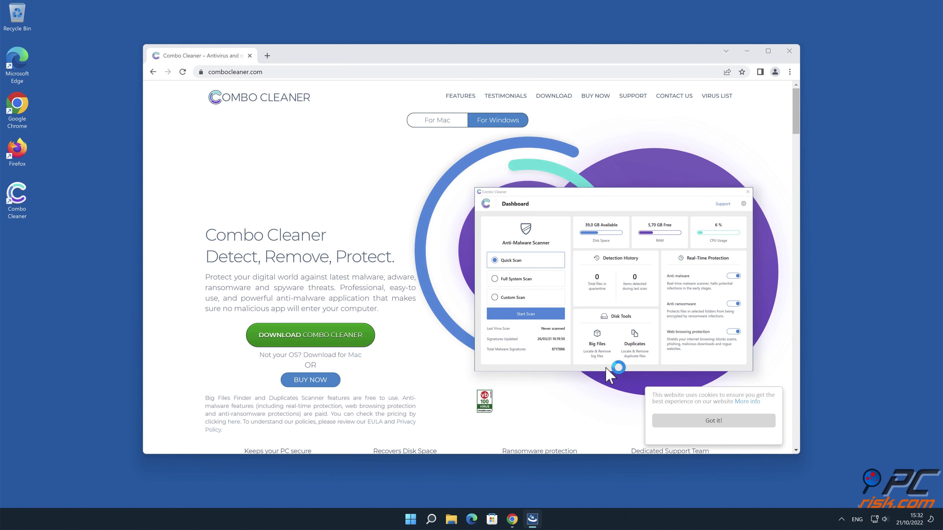
{"action": "left_click", "coordinate": [790, 51]}
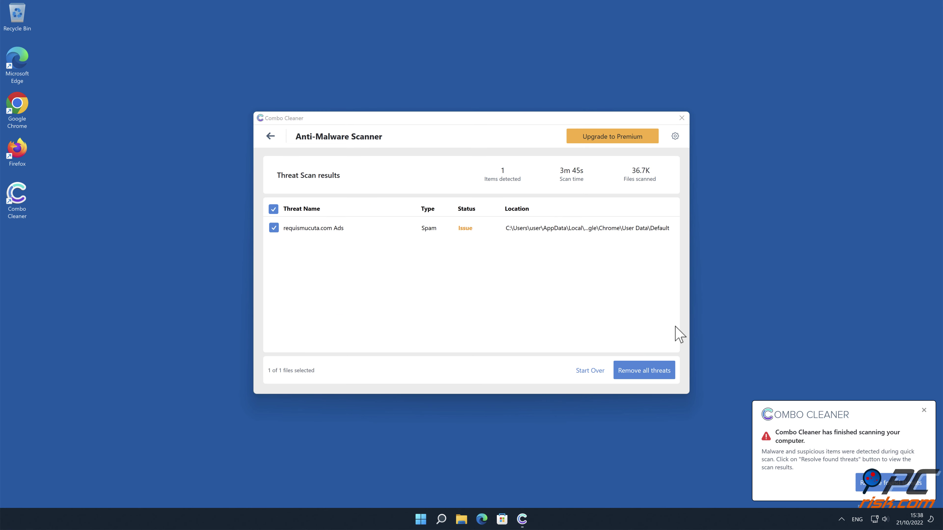
- Activate the Combo Cleaner licence with an activation key and dismiss the Success dialog
{"action": "left_click", "coordinate": [668, 371]}
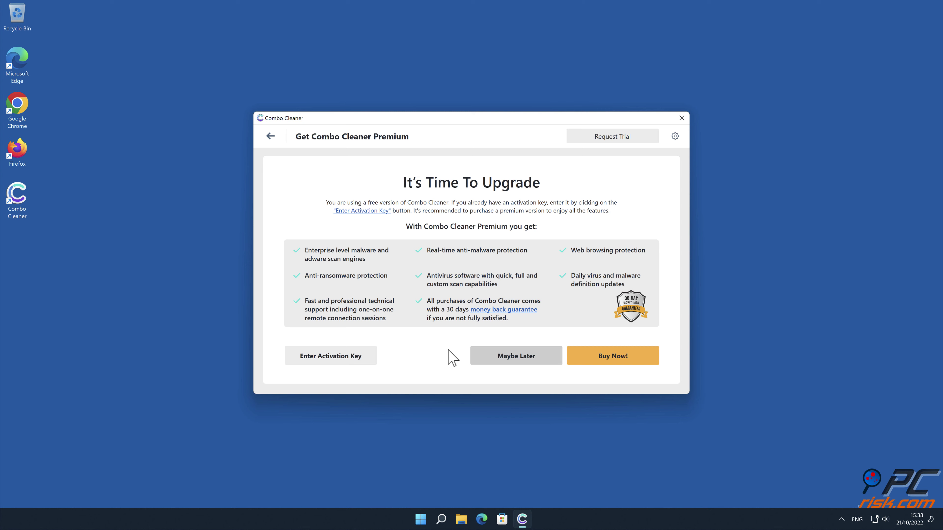
{"action": "left_click", "coordinate": [355, 359]}
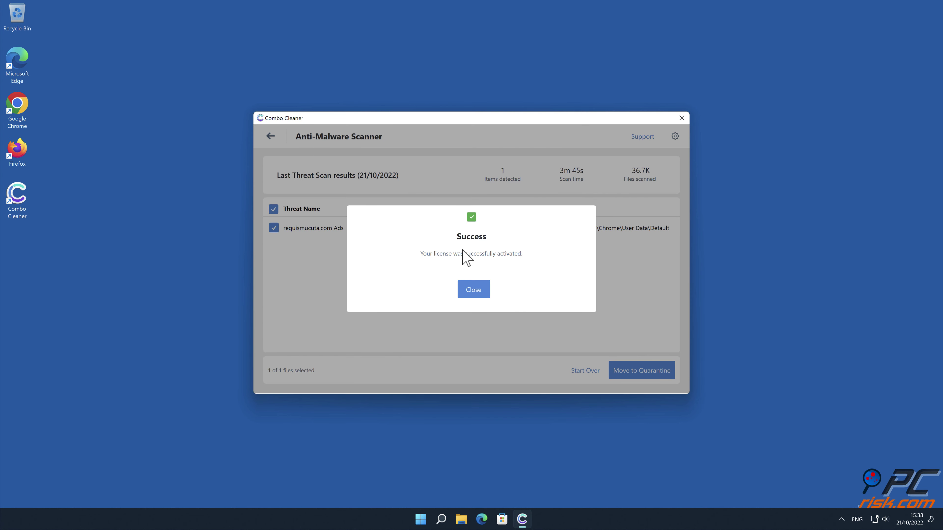
{"action": "left_click", "coordinate": [475, 293]}
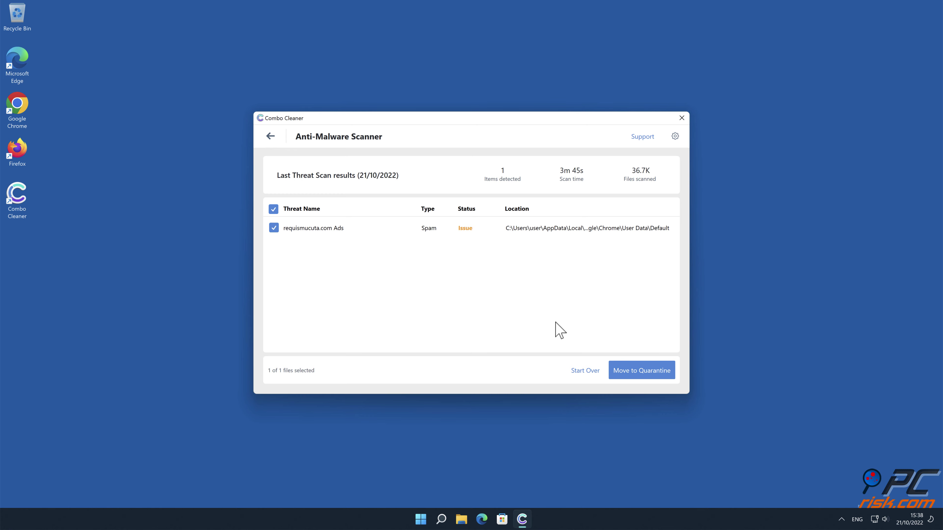
- Move the requismucuta.com Ads threat to quarantine and close the scan summary
{"action": "left_click", "coordinate": [664, 374]}
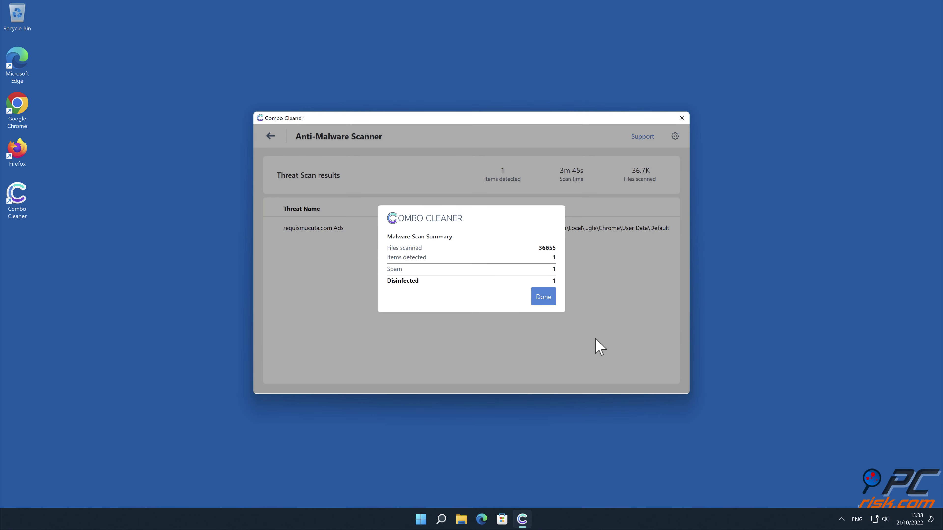
{"action": "left_click", "coordinate": [542, 299]}
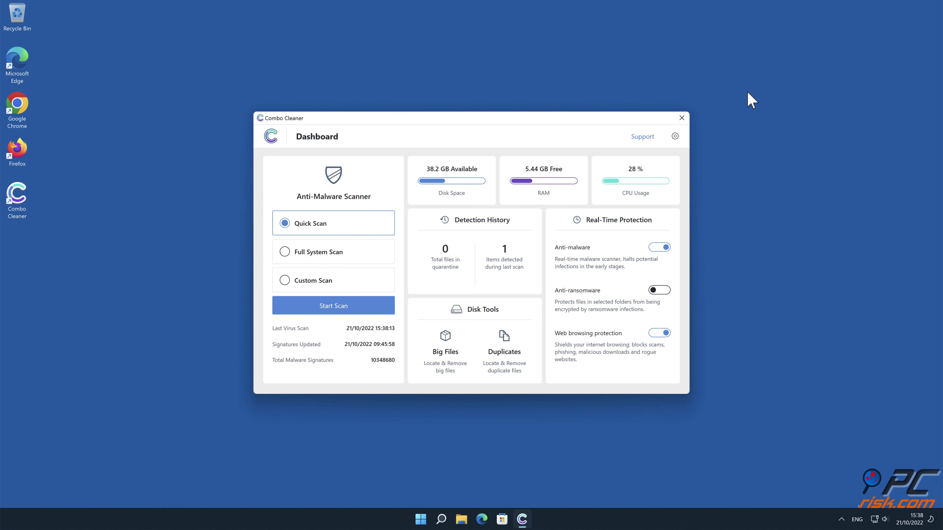
{"action": "left_click", "coordinate": [786, 65]}
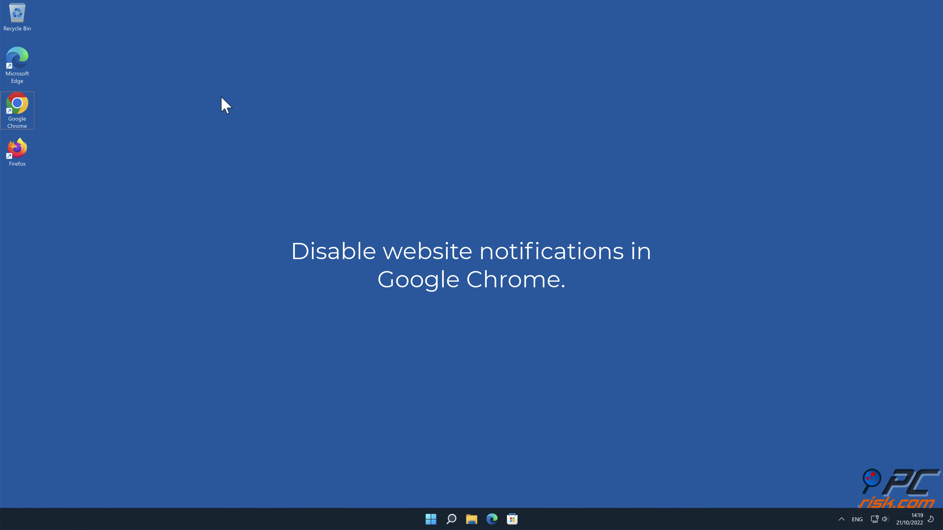
- Launch Chrome and go to Settings > Privacy and security
{"action": "double_click", "coordinate": [19, 106]}
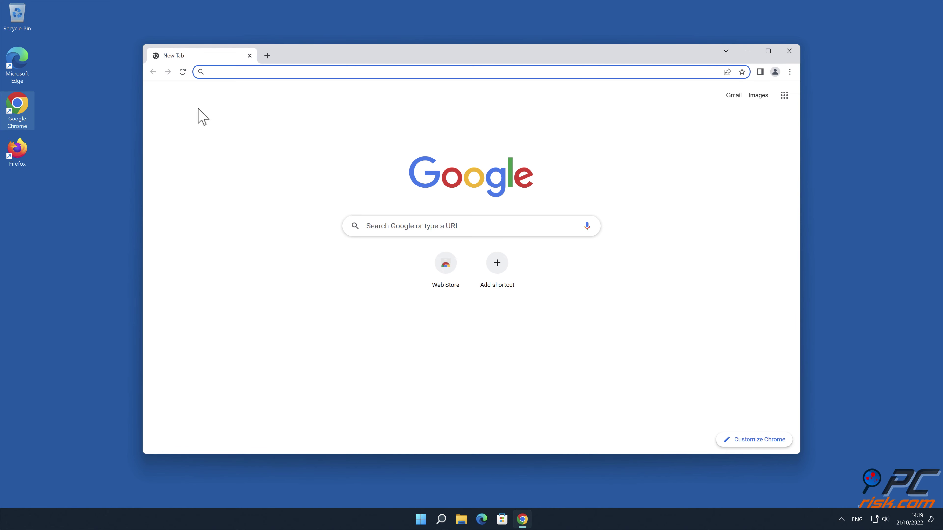
{"action": "left_click", "coordinate": [878, 162]}
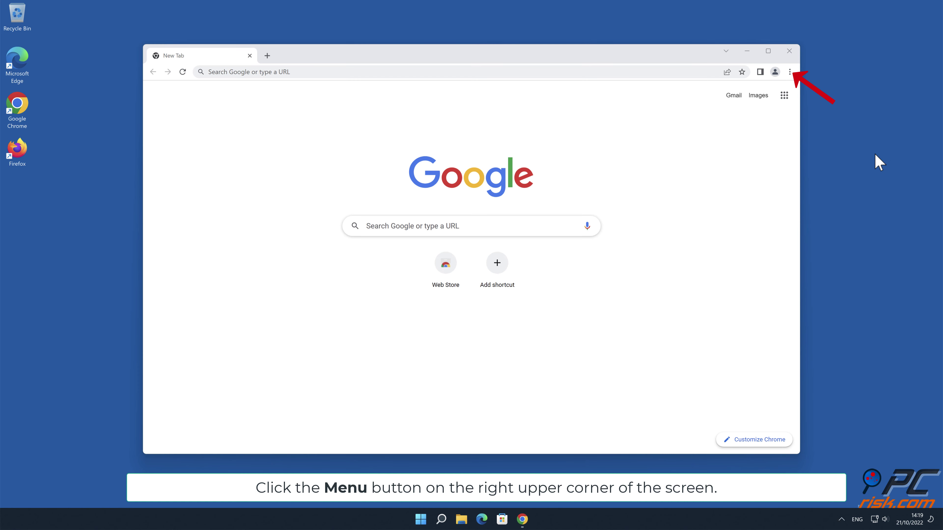
{"action": "left_click", "coordinate": [790, 73]}
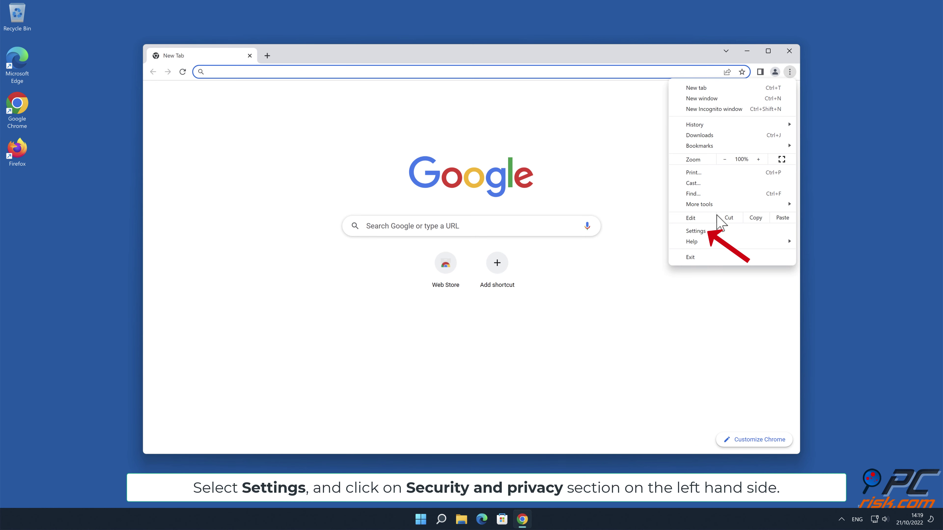
{"action": "left_click", "coordinate": [707, 233]}
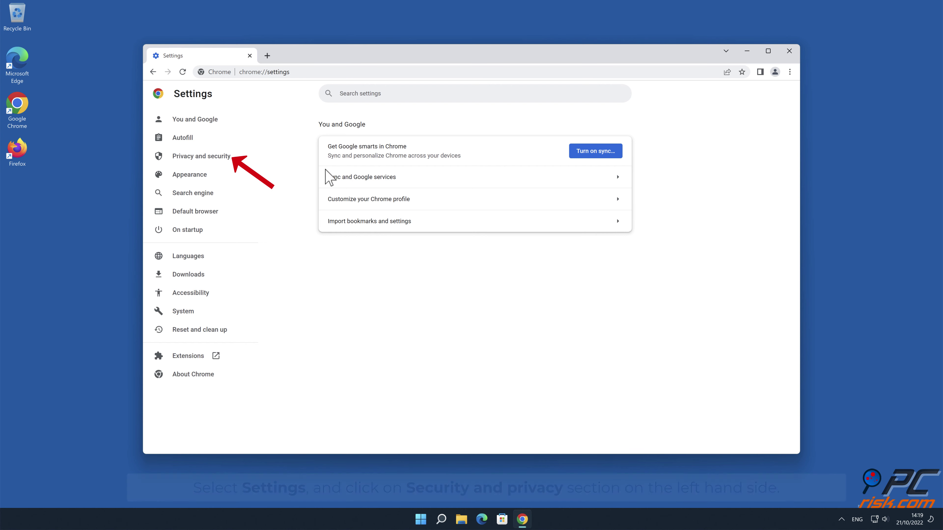
{"action": "left_click", "coordinate": [228, 161]}
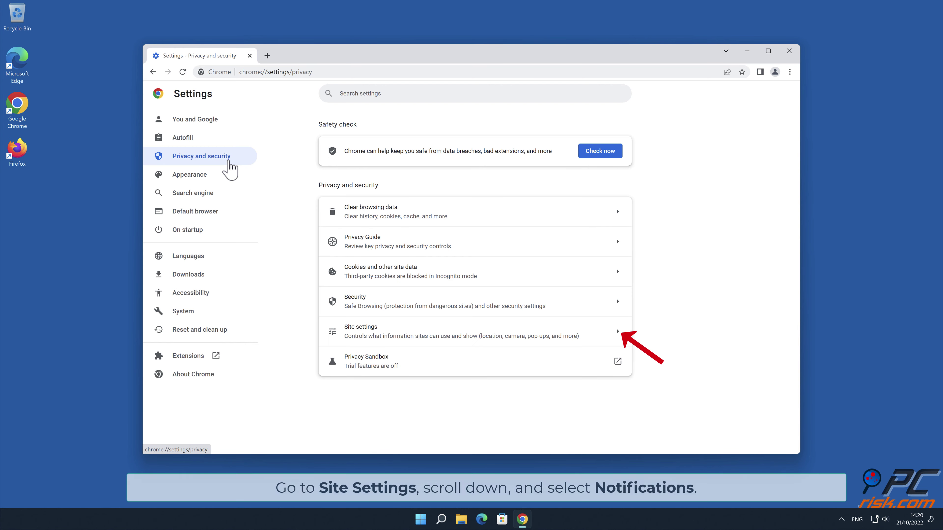
- Remove requismucuta.com from Site settings > Notifications, then close Chrome
{"action": "left_click", "coordinate": [615, 336]}
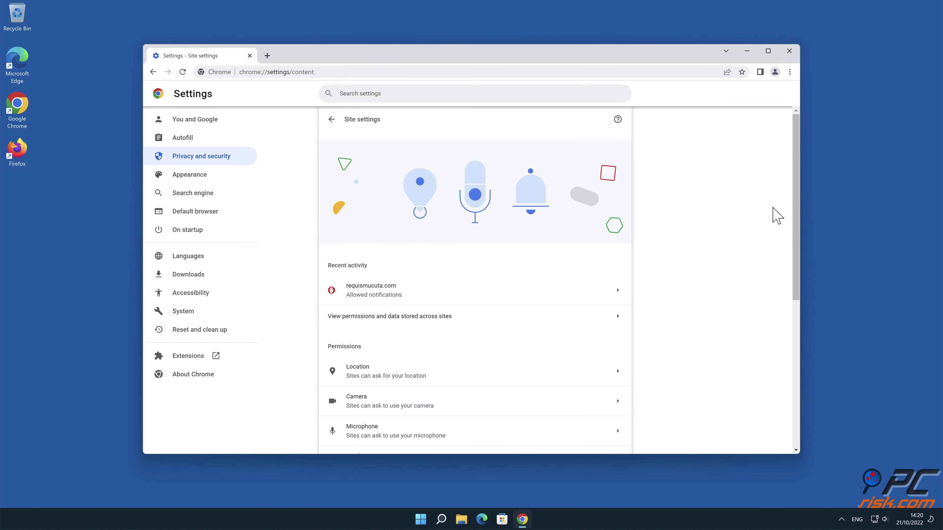
{"action": "left_click_drag", "start_coordinate": [792, 187], "coordinate": [800, 278]}
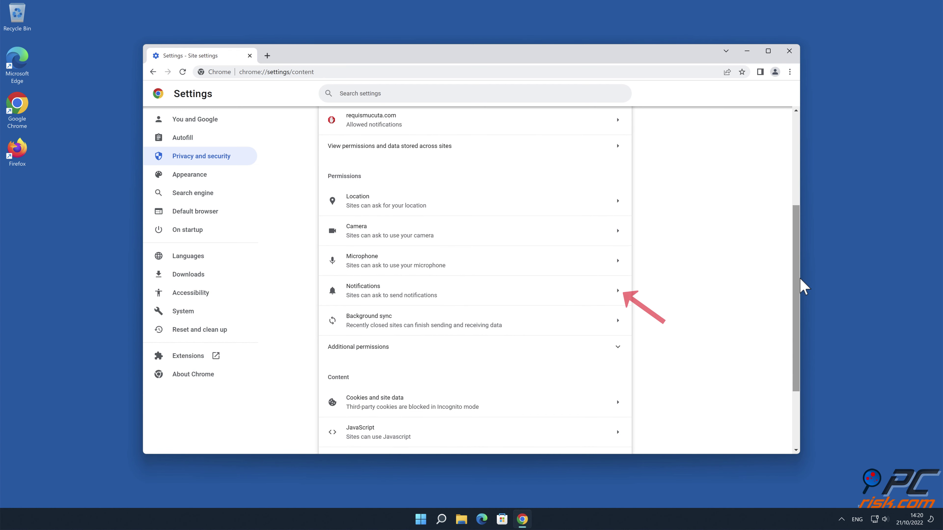
{"action": "left_click", "coordinate": [618, 291]}
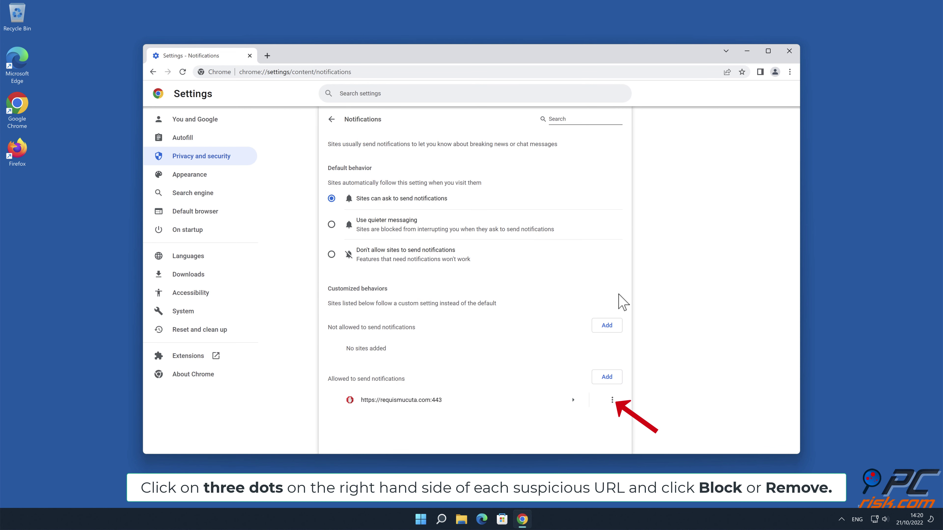
{"action": "left_click", "coordinate": [612, 400]}
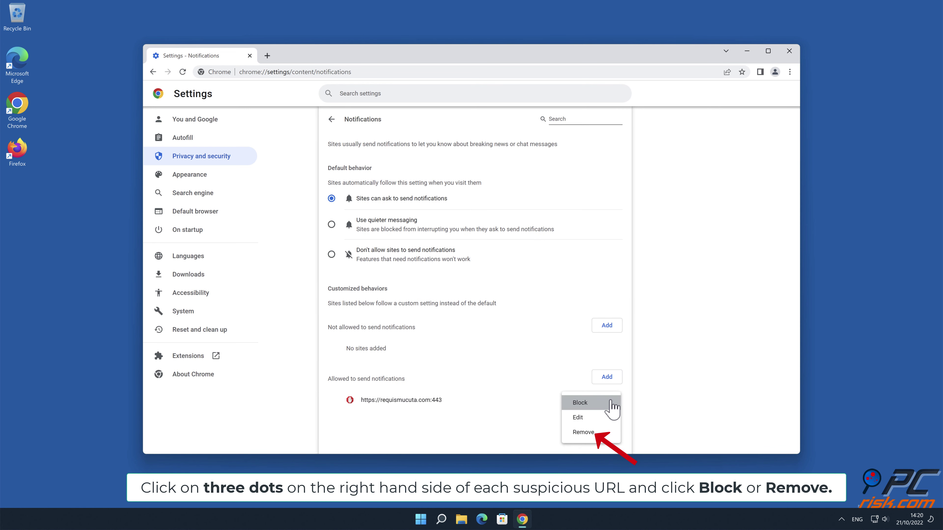
{"action": "left_click", "coordinate": [594, 432]}
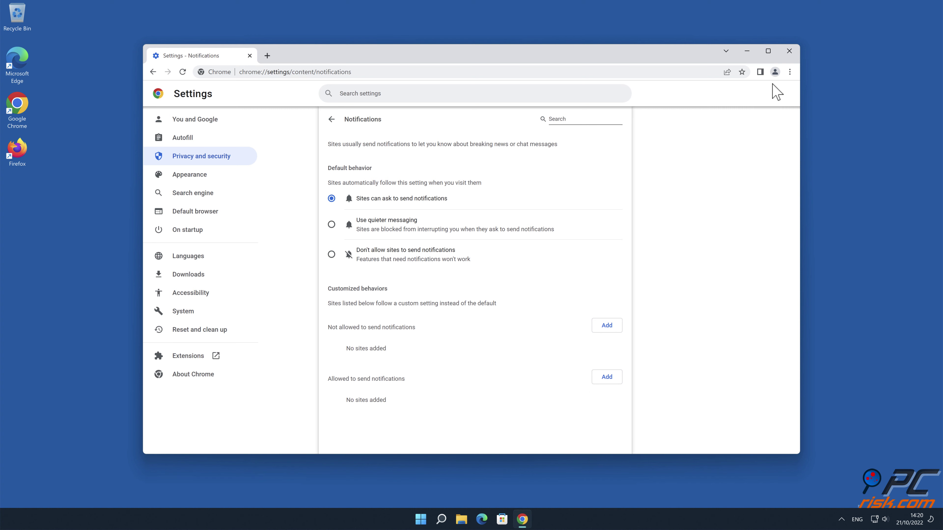
{"action": "left_click", "coordinate": [787, 52]}
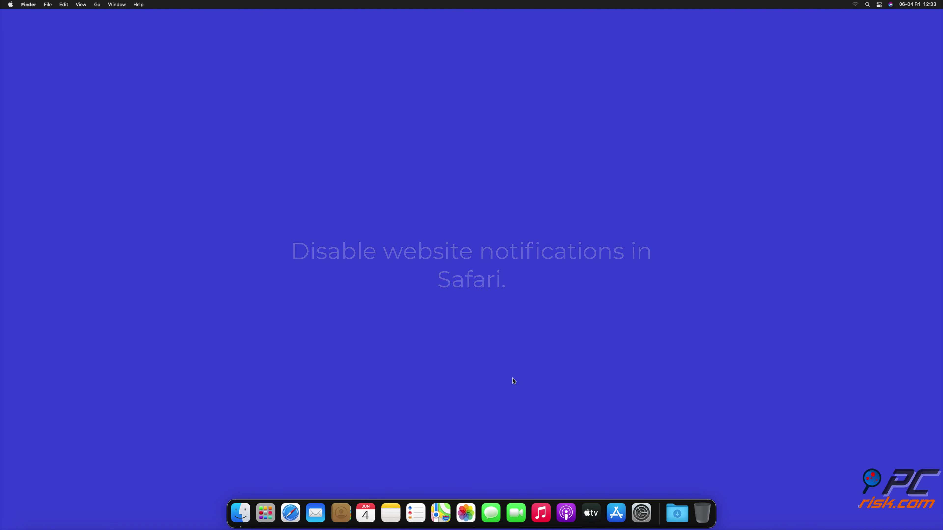
- Launch Safari and open Preferences > Websites, scrolling the left pane down to Notifications
{"action": "left_click", "coordinate": [285, 517]}
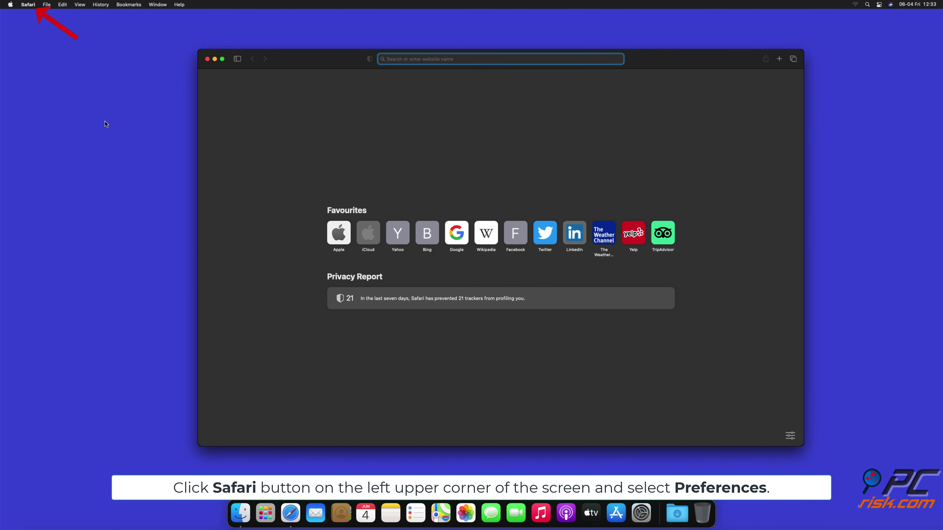
{"action": "left_click", "coordinate": [29, 5]}
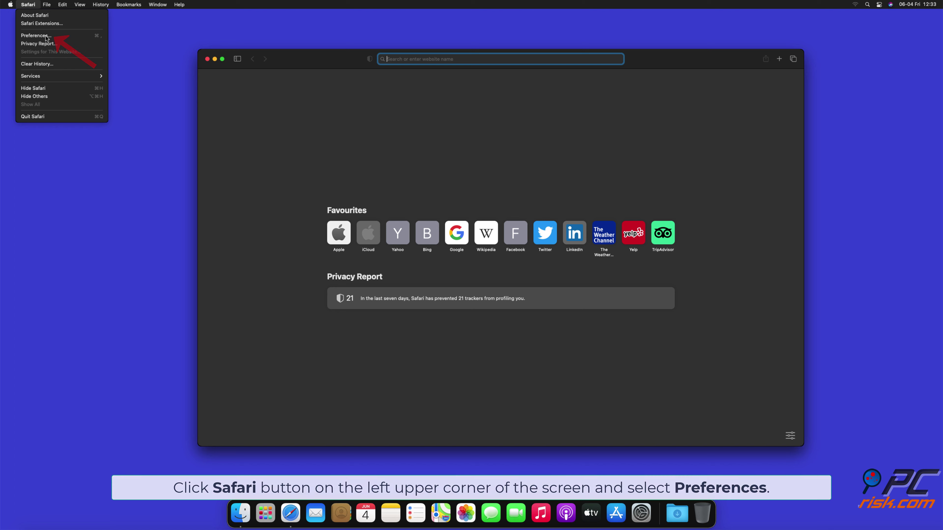
{"action": "left_click", "coordinate": [37, 35]}
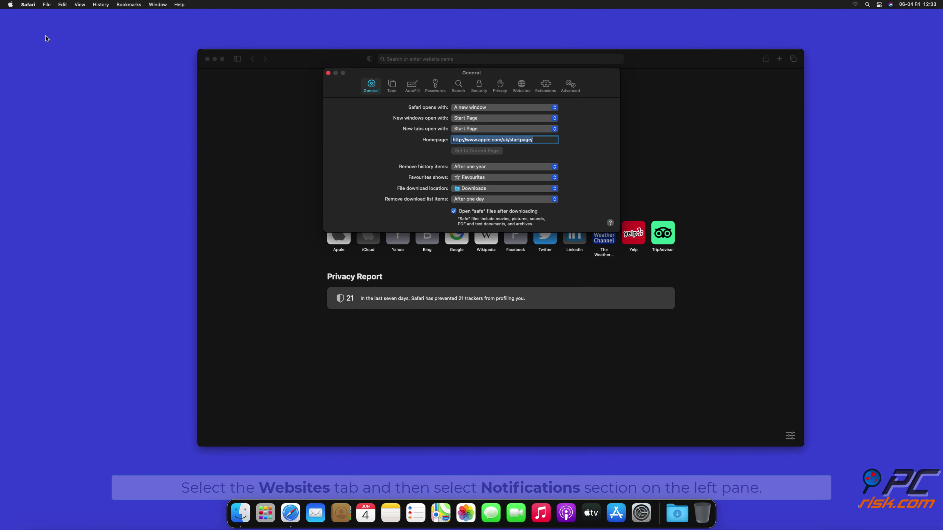
{"action": "left_click", "coordinate": [521, 87]}
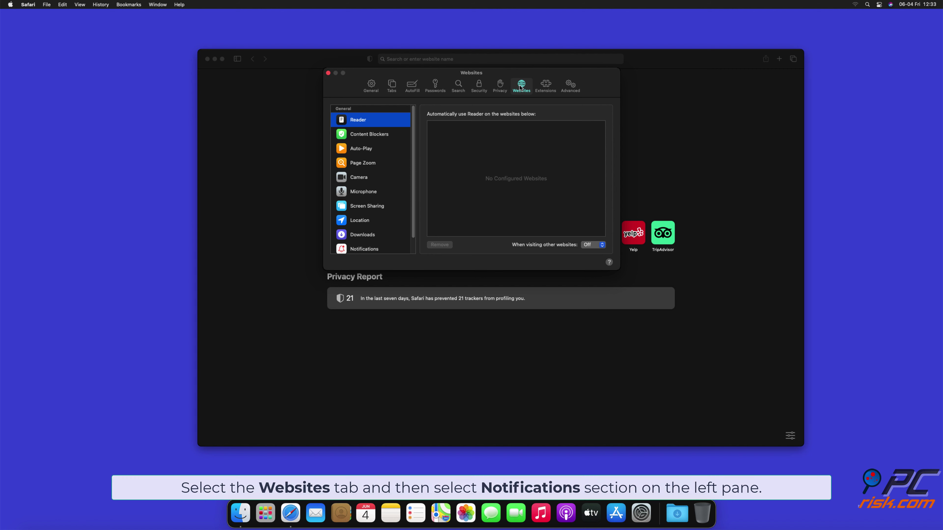
{"action": "scroll", "coordinate": [414, 127], "scroll_direction": "down", "scroll_amount": 1}
{"action": "scroll", "coordinate": [413, 128], "scroll_direction": "down", "scroll_amount": 2}
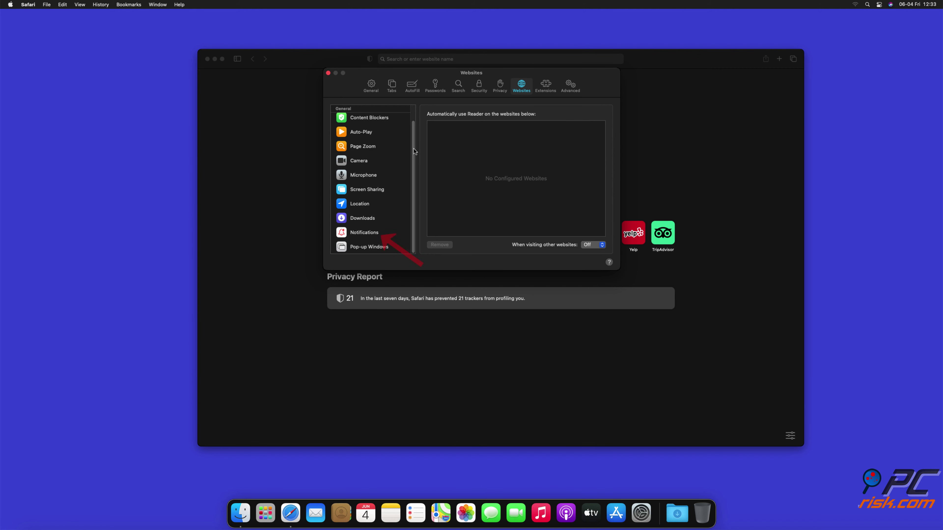
- Set findmedia.biz, thehugefeed.com and watch-video.net to Deny, then close Preferences and Safari
{"action": "left_click", "coordinate": [365, 233]}
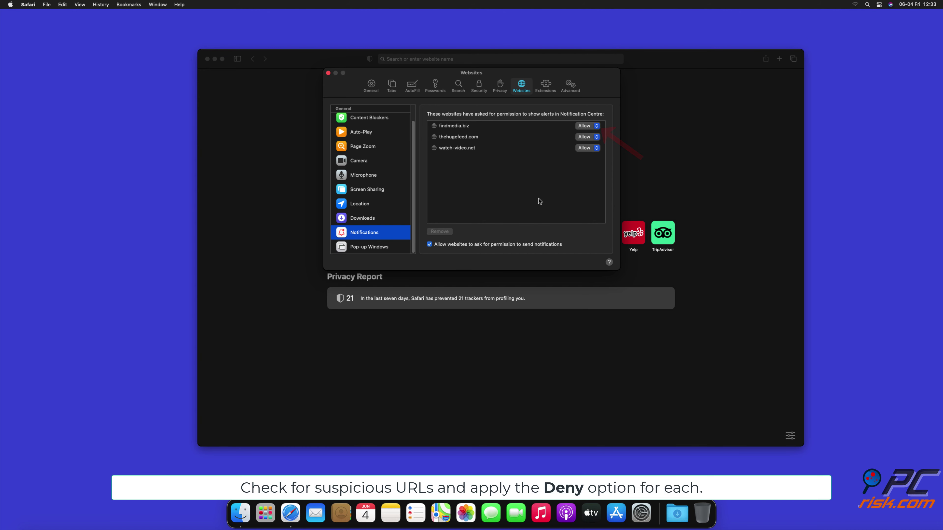
{"action": "left_click", "coordinate": [596, 127]}
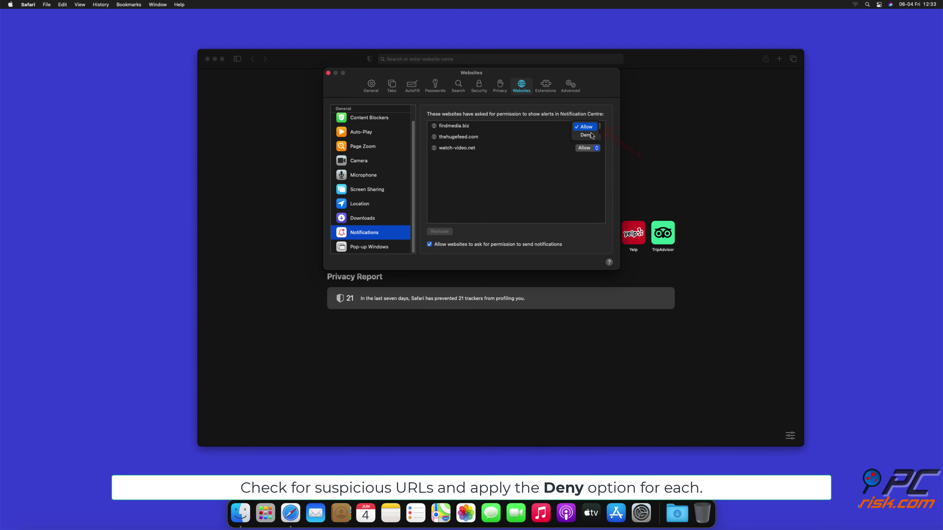
{"action": "left_click", "coordinate": [598, 137]}
{"action": "left_click", "coordinate": [597, 136]}
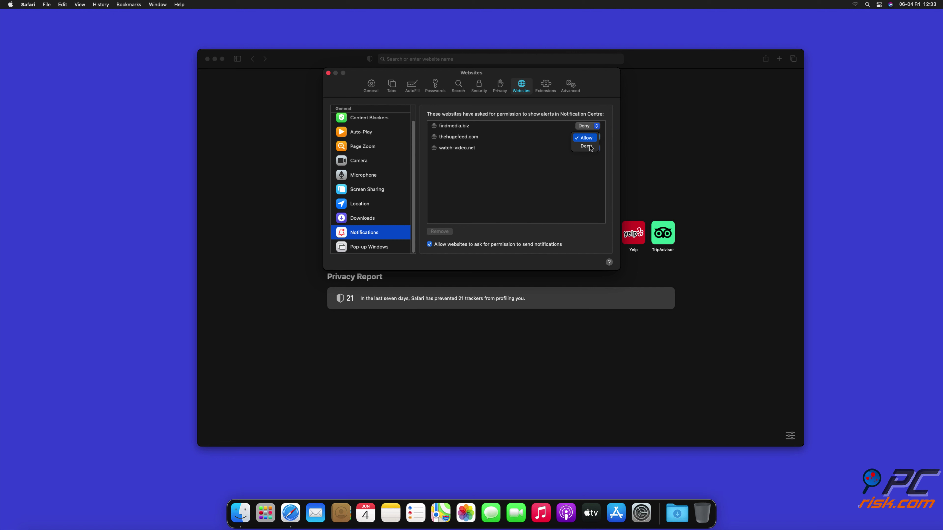
{"action": "left_click", "coordinate": [589, 145]}
{"action": "left_click", "coordinate": [598, 148]}
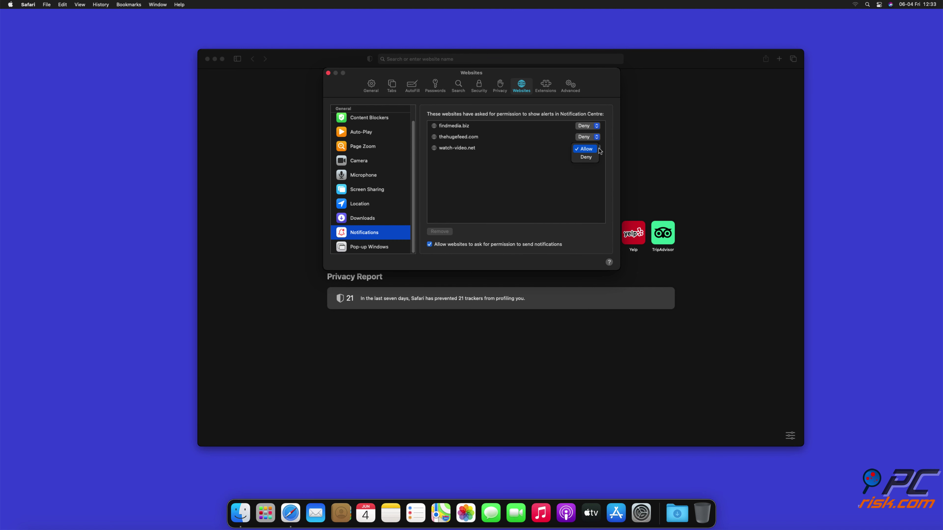
{"action": "left_click", "coordinate": [586, 157]}
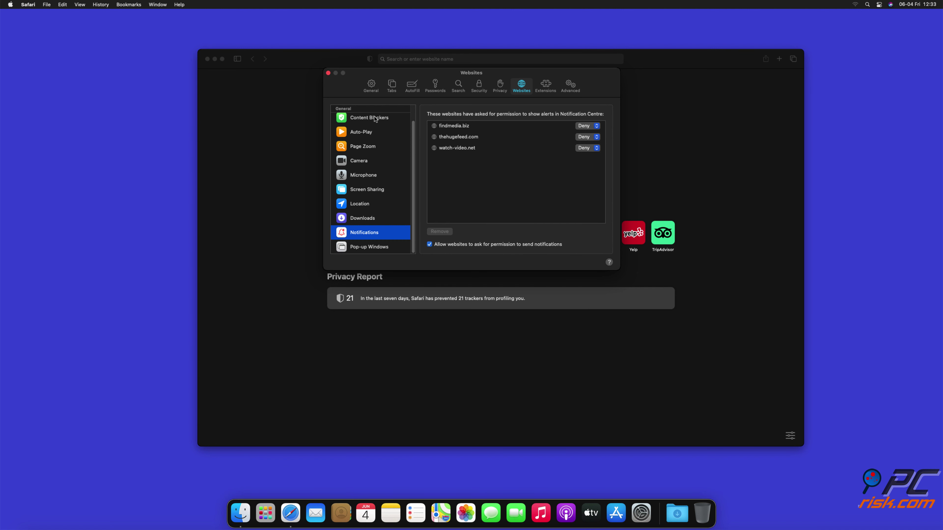
{"action": "left_click", "coordinate": [328, 73]}
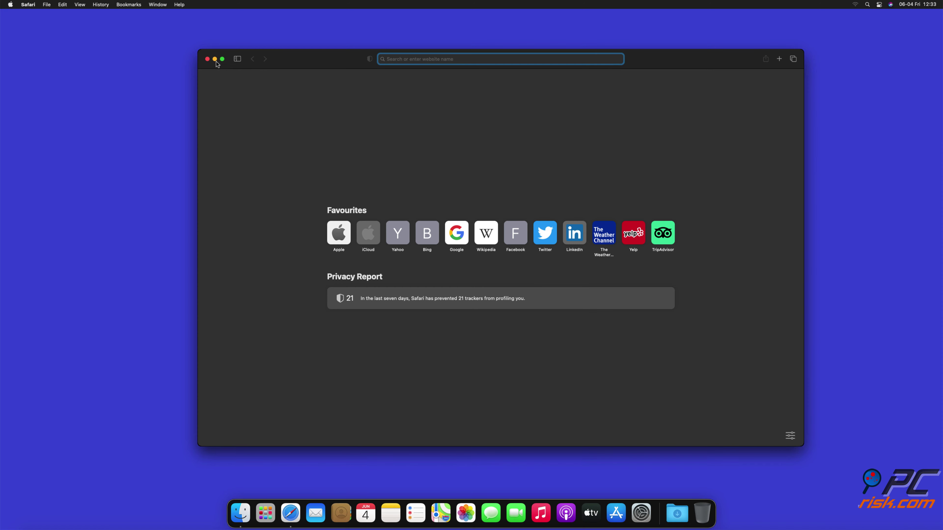
{"action": "left_click", "coordinate": [208, 60]}
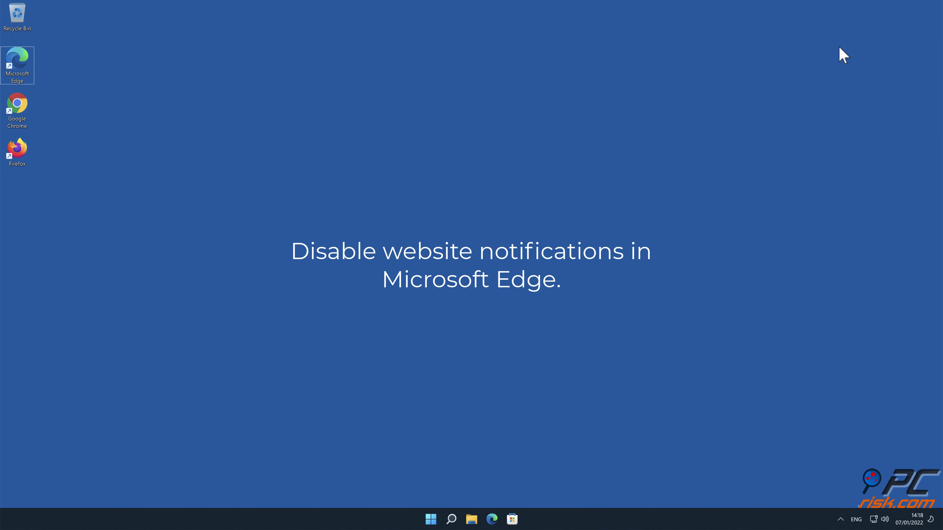
- Launch Microsoft Edge from the desktop and open its Settings page
{"action": "double_click", "coordinate": [17, 61]}
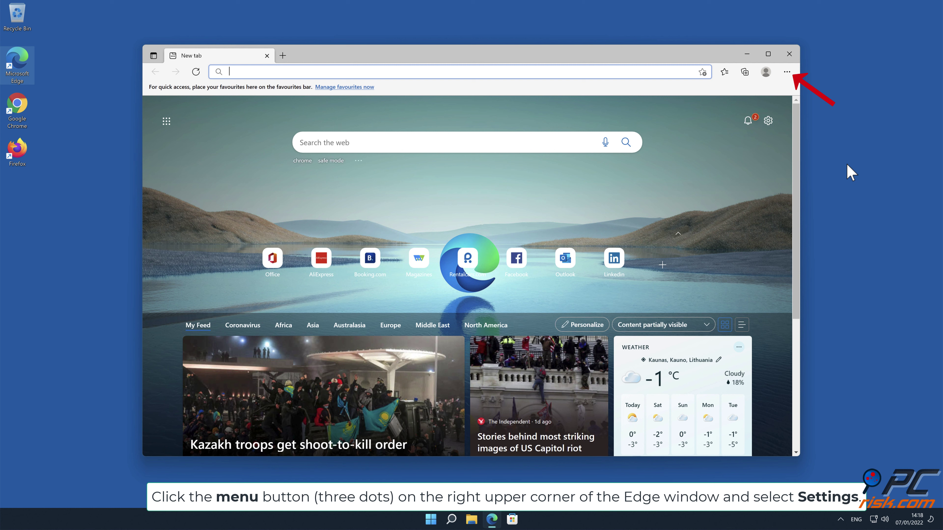
{"action": "left_click", "coordinate": [788, 72]}
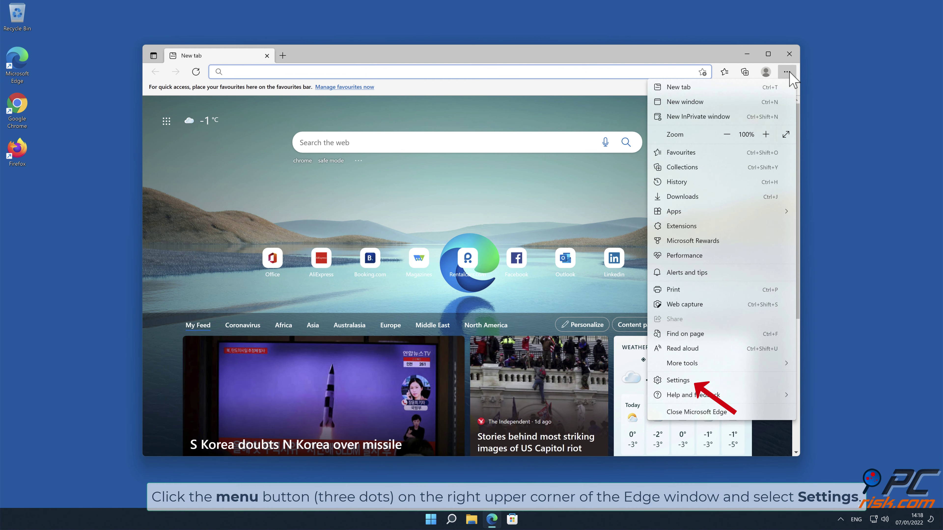
{"action": "left_click", "coordinate": [704, 380]}
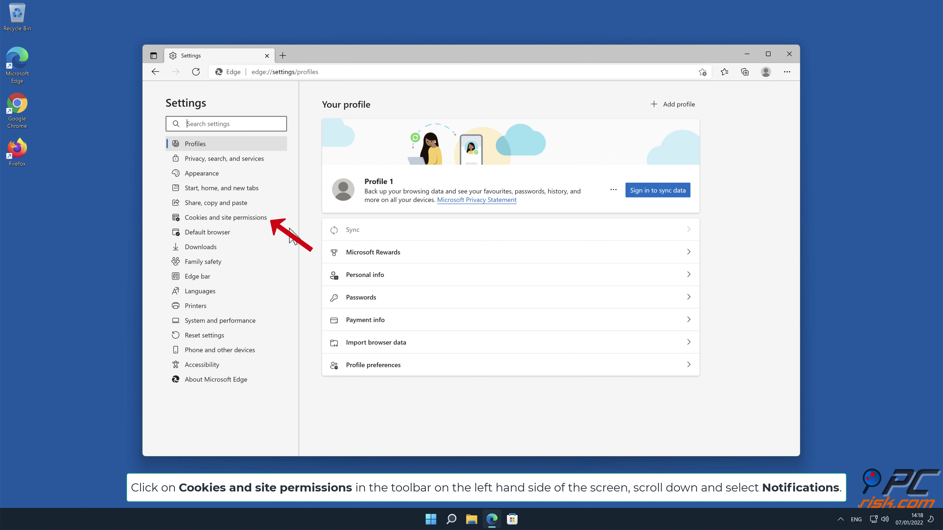
- Open Edge's Notifications page under Cookies and site permissions to see the three allowed sites
{"action": "left_click", "coordinate": [260, 221]}
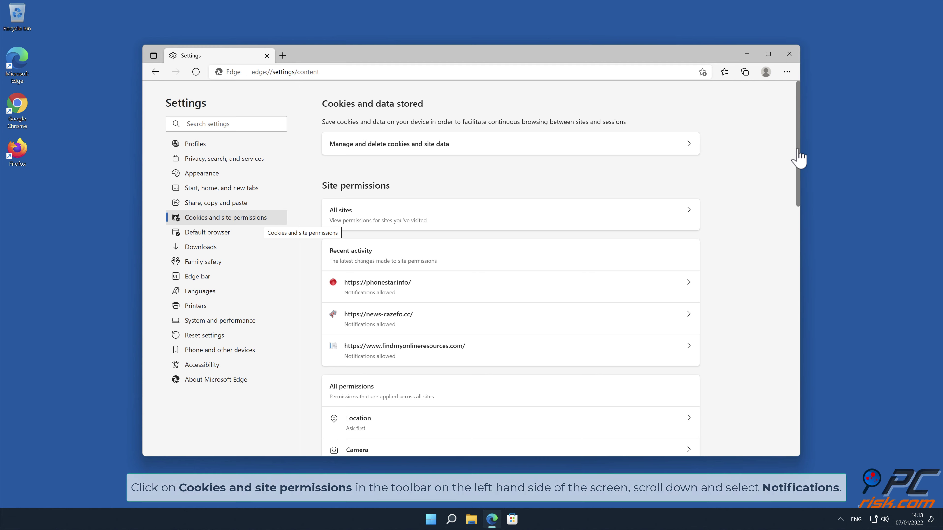
{"action": "left_click_drag", "start_coordinate": [799, 158], "coordinate": [802, 249]}
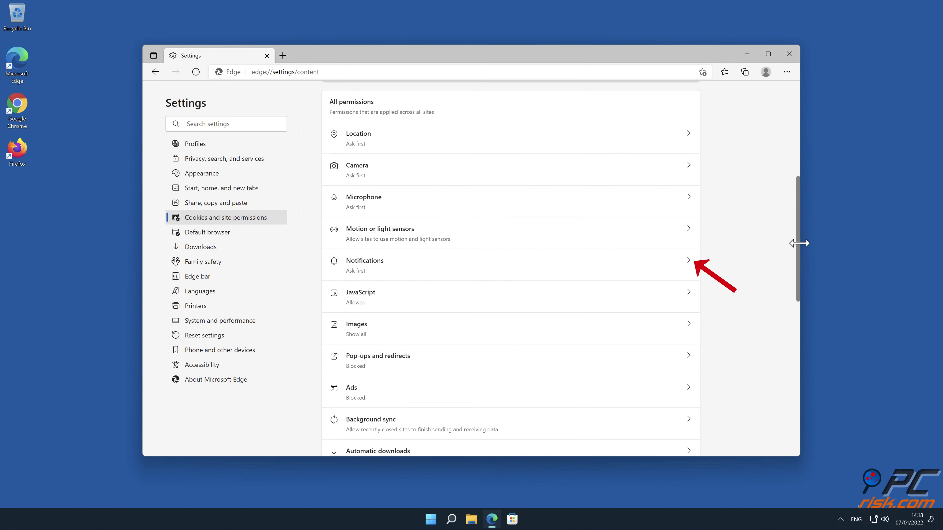
{"action": "left_click", "coordinate": [686, 264]}
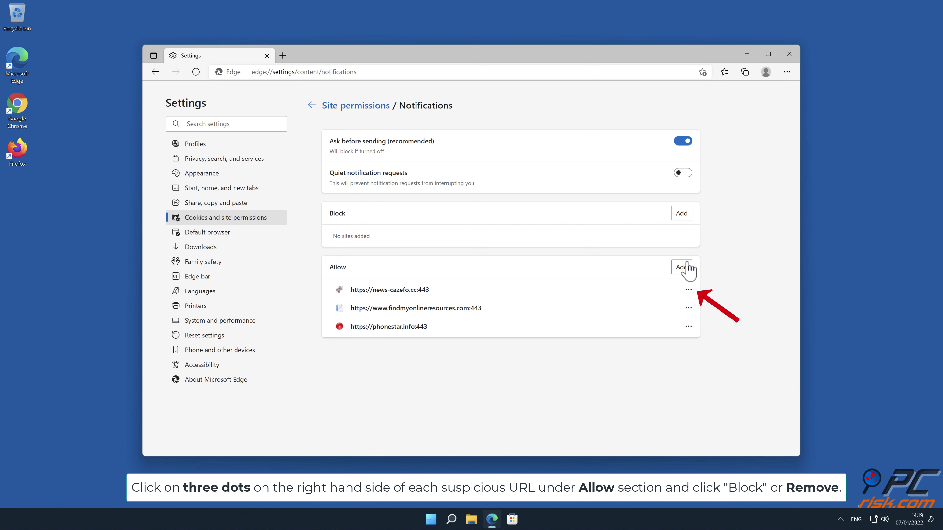
- Remove news-cazefo.cc, findmyonlineresources.com and phonestar.info from Edge's notification Allow list, then close Edge
{"action": "left_click", "coordinate": [688, 290]}
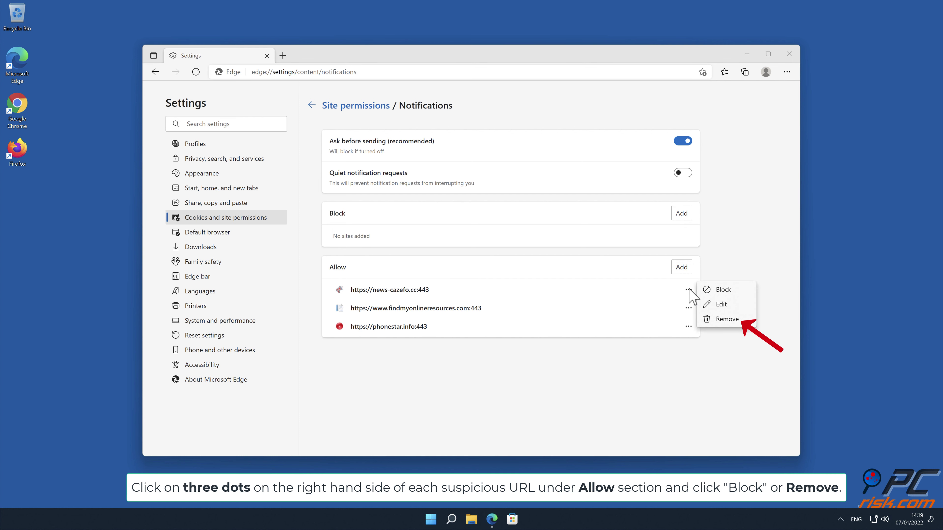
{"action": "left_click", "coordinate": [727, 320]}
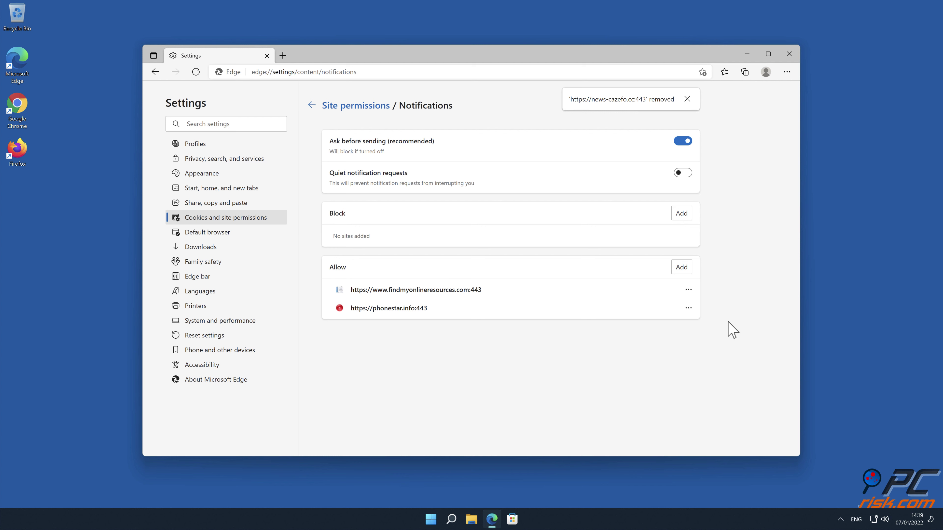
{"action": "left_click", "coordinate": [688, 290]}
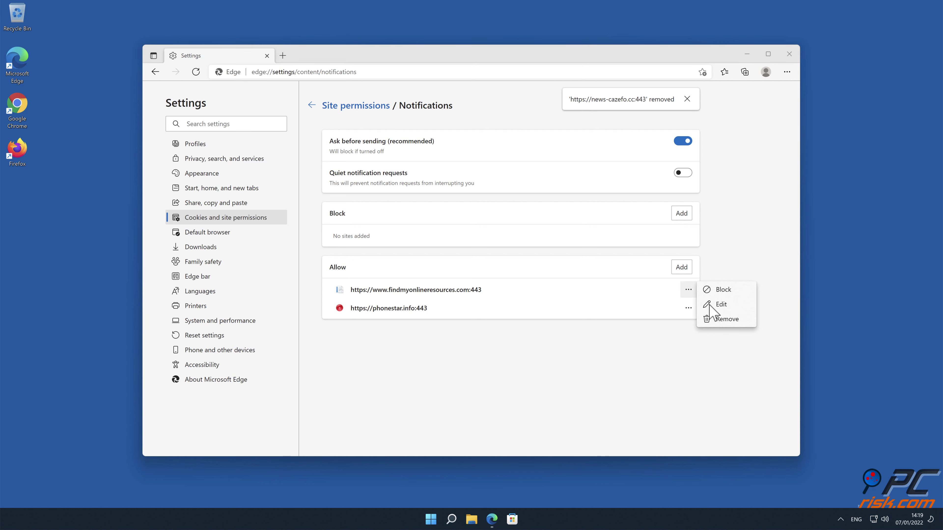
{"action": "left_click", "coordinate": [728, 320]}
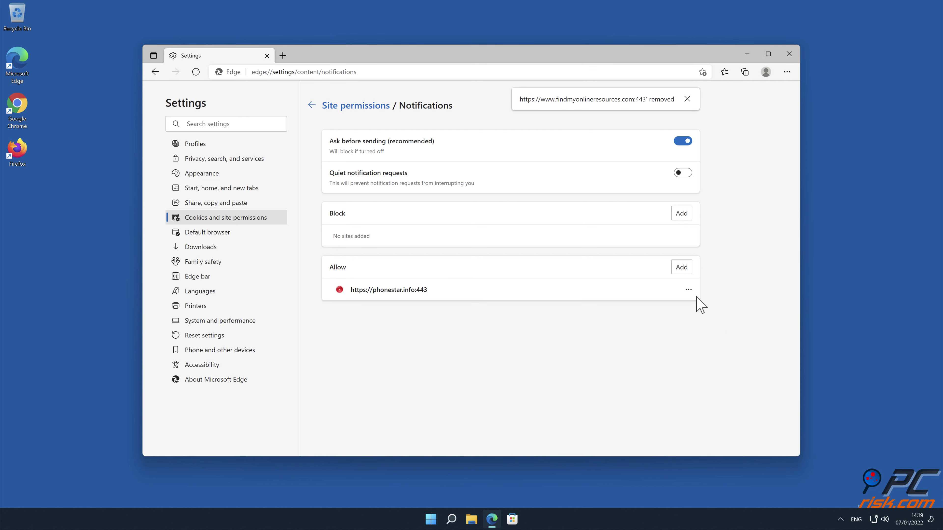
{"action": "left_click", "coordinate": [688, 291]}
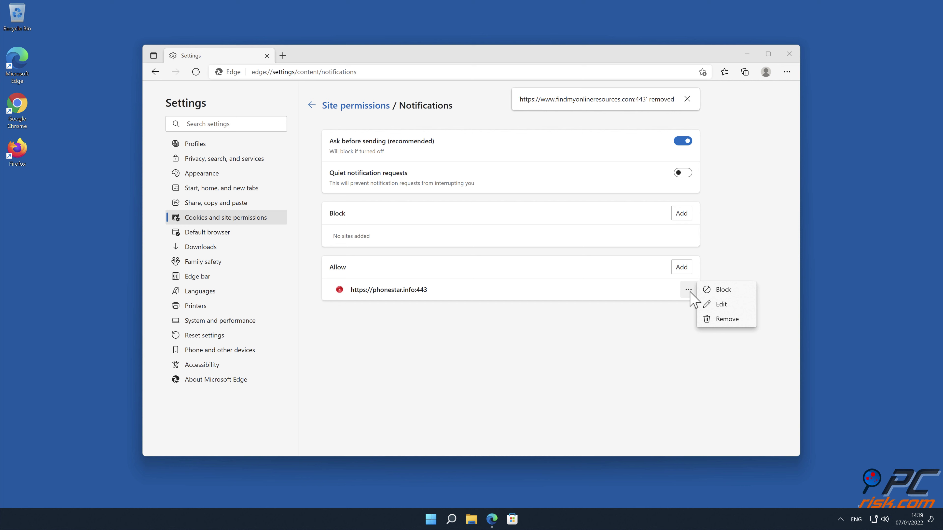
{"action": "left_click", "coordinate": [725, 320]}
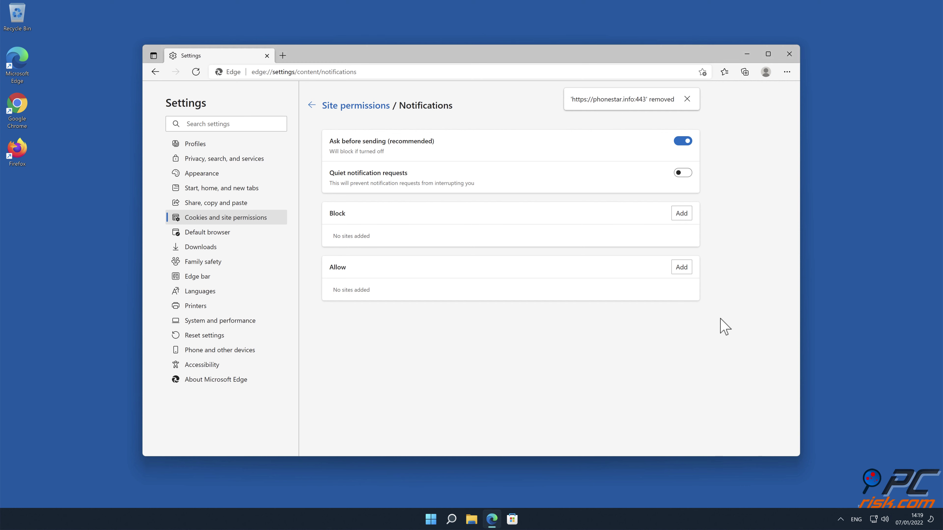
{"action": "left_click", "coordinate": [789, 55]}
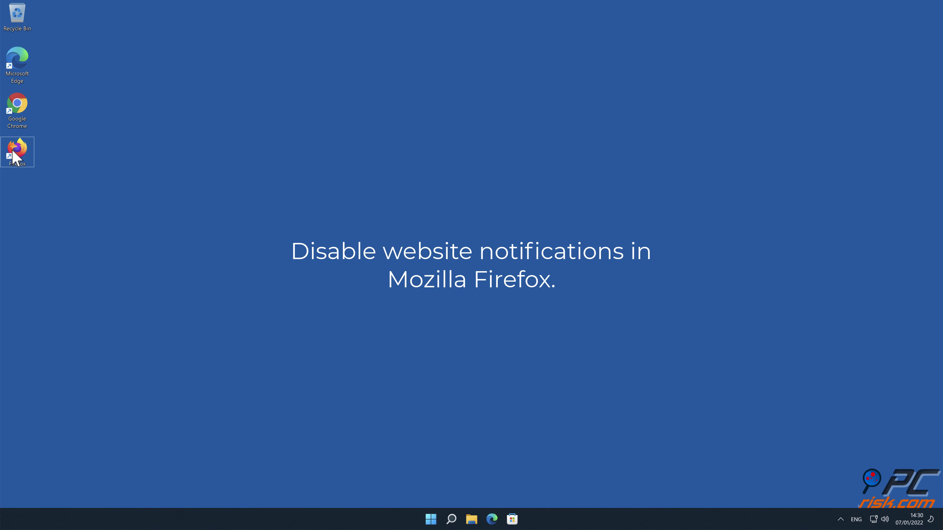
- Launch Firefox and open Settings at Privacy & Security, showing the Permissions section with Notifications
{"action": "double_click", "coordinate": [13, 152]}
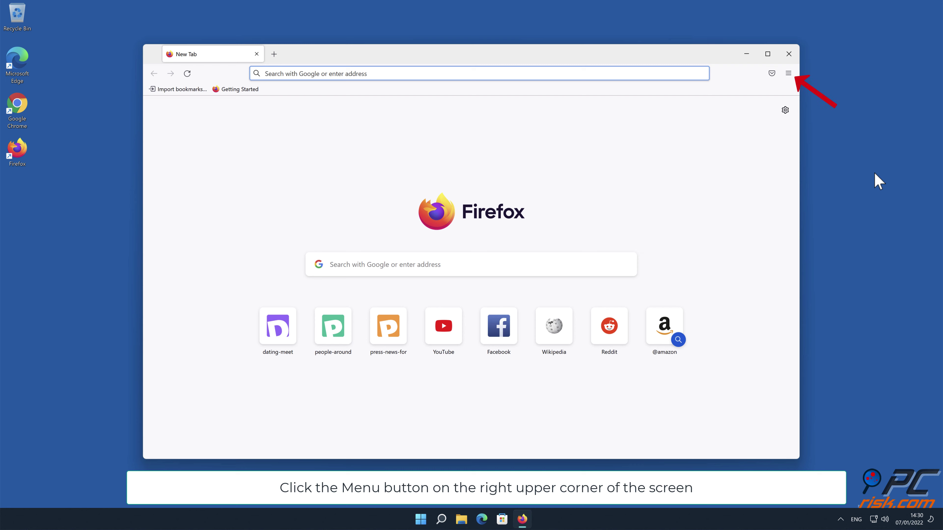
{"action": "left_click", "coordinate": [788, 73]}
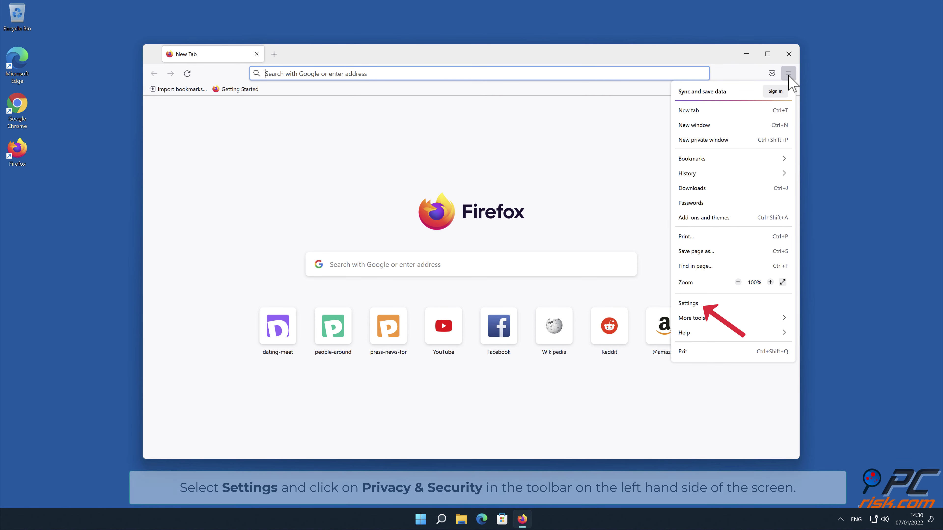
{"action": "left_click", "coordinate": [737, 307]}
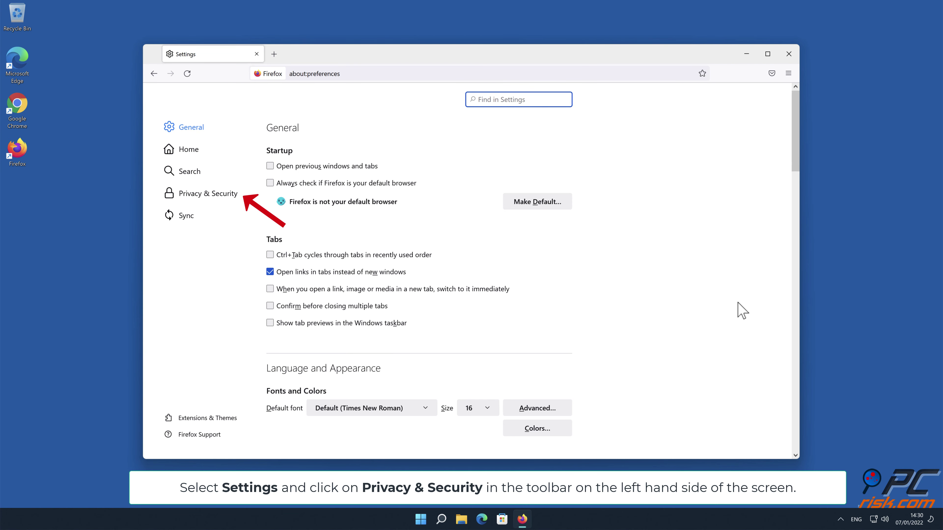
{"action": "left_click", "coordinate": [220, 193]}
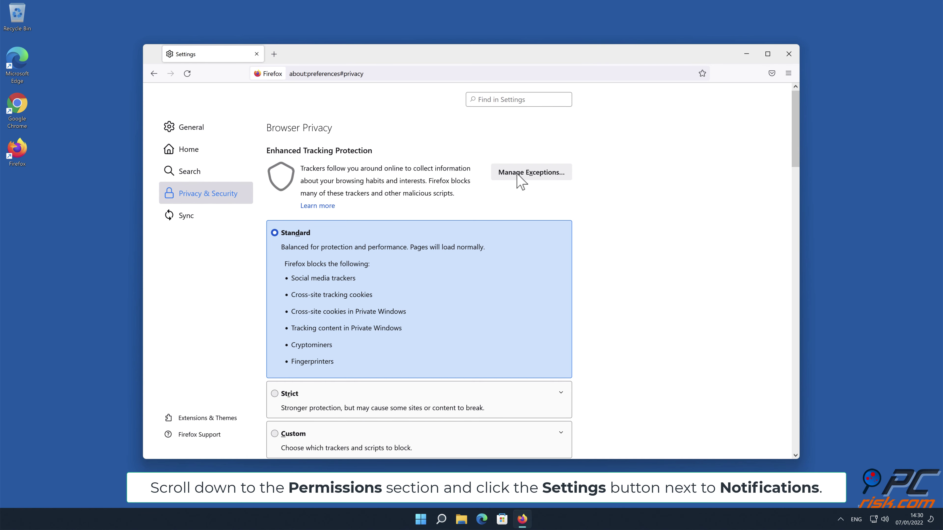
{"action": "left_click_drag", "start_coordinate": [793, 121], "coordinate": [795, 301]}
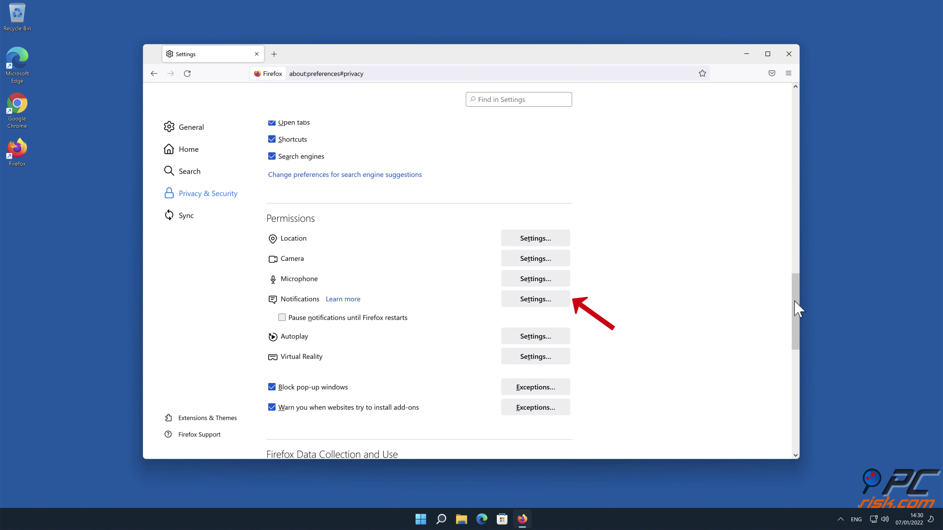
- Open Firefox's Notification Permissions list and show the Allow/Block choices for eclto.people-around.me
{"action": "left_click", "coordinate": [561, 302]}
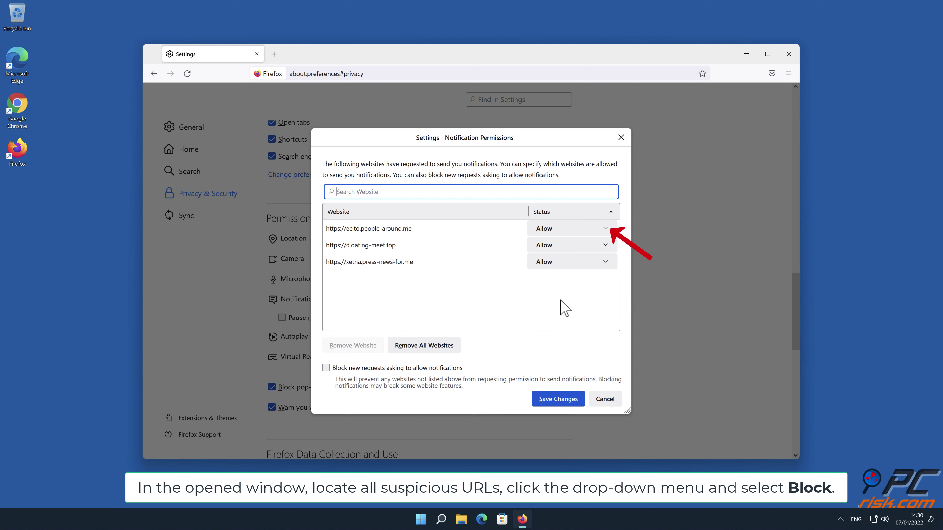
{"action": "left_click", "coordinate": [605, 229]}
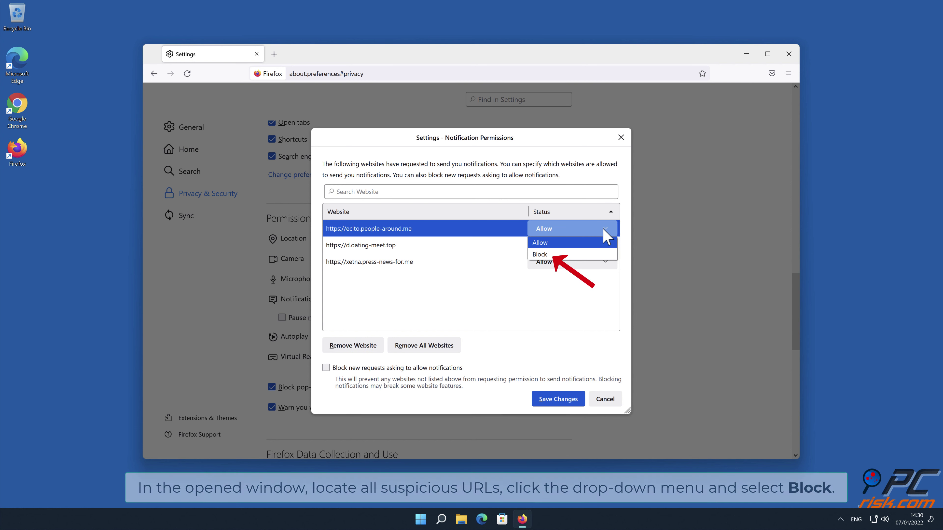